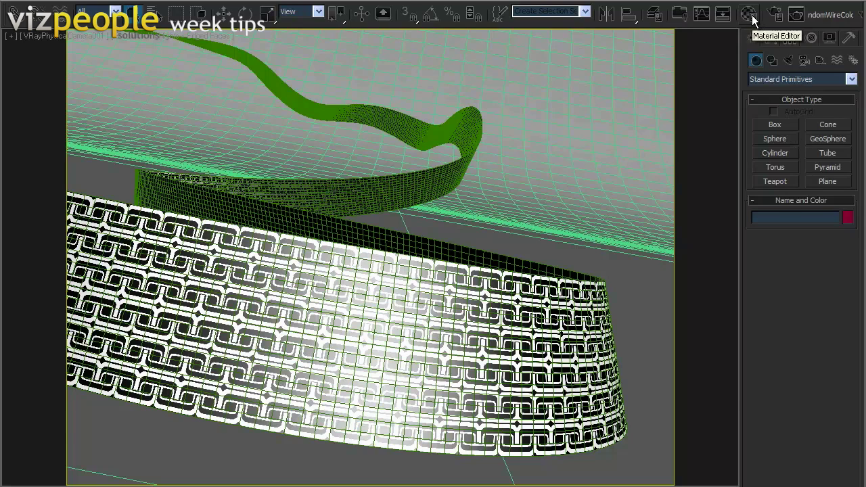
- Check the ribbon's material, then add VRayDisplacementMod to Loft001
left_click(750, 15)
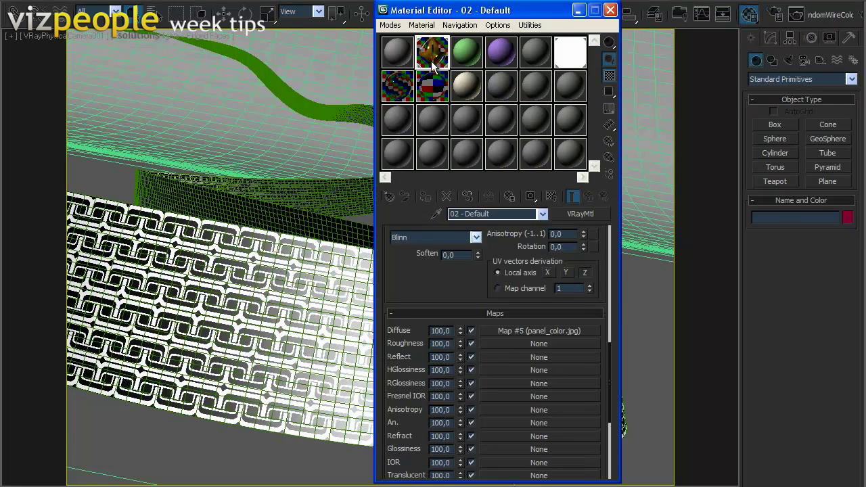
scroll(474, 298, "down", 5)
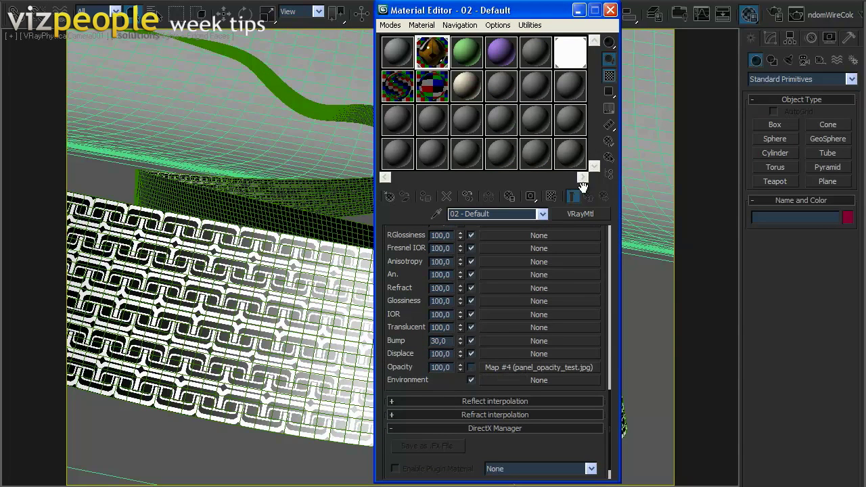
left_click(610, 9)
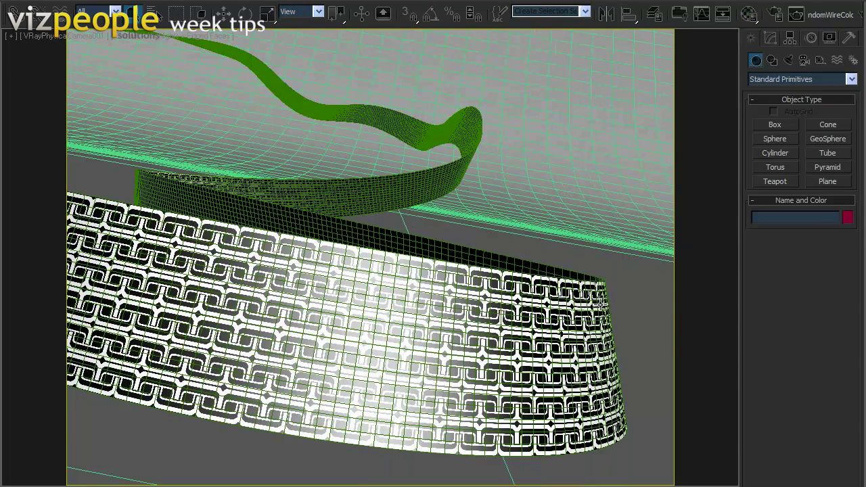
key("ctrl+z")
left_click(772, 40)
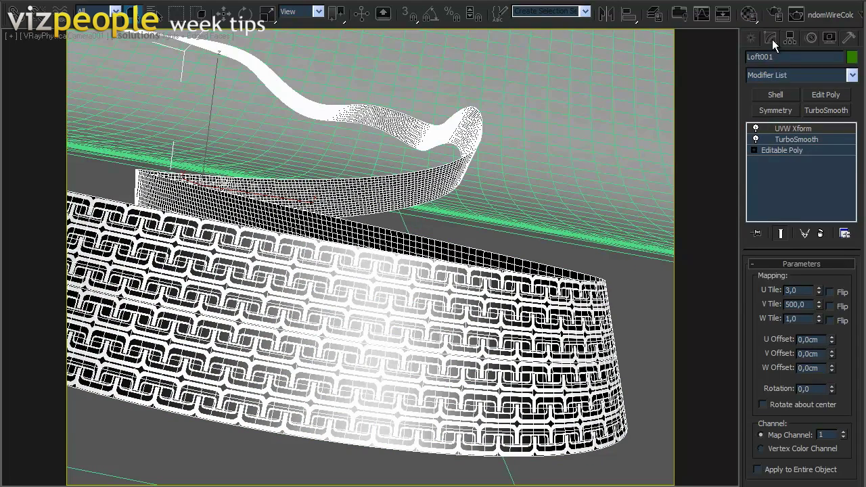
left_click(852, 76)
left_click_drag(852, 102, 851, 352)
left_click(773, 307)
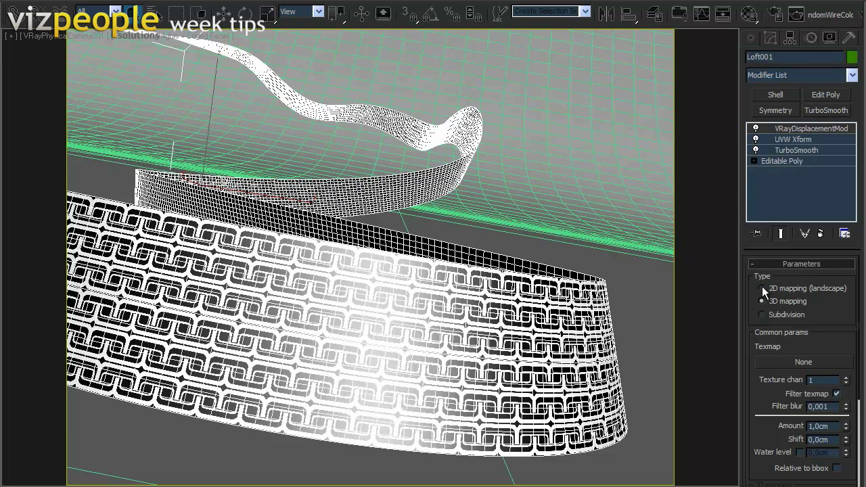
- Switch the displacement to 2D landscape mapping driven by a panel_displacement.jpg bitmap
left_click(763, 289)
left_click(796, 364)
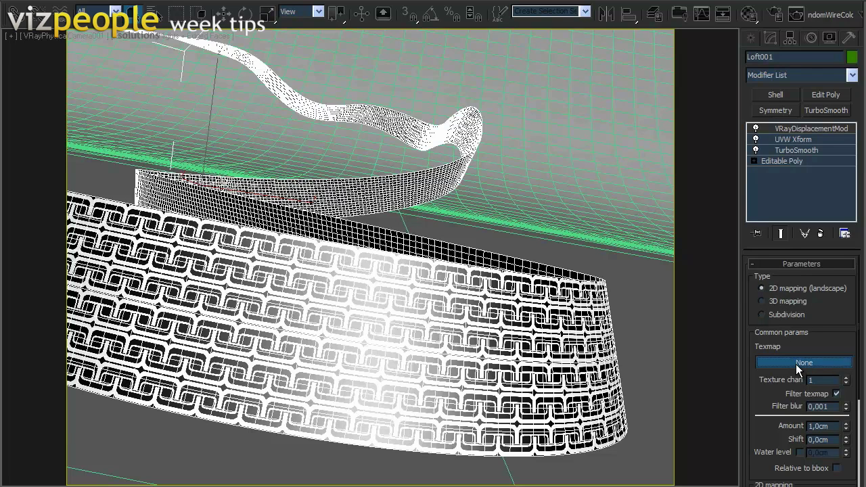
left_click_drag(273, 141, 352, 60)
left_click(163, 112)
left_click(177, 127)
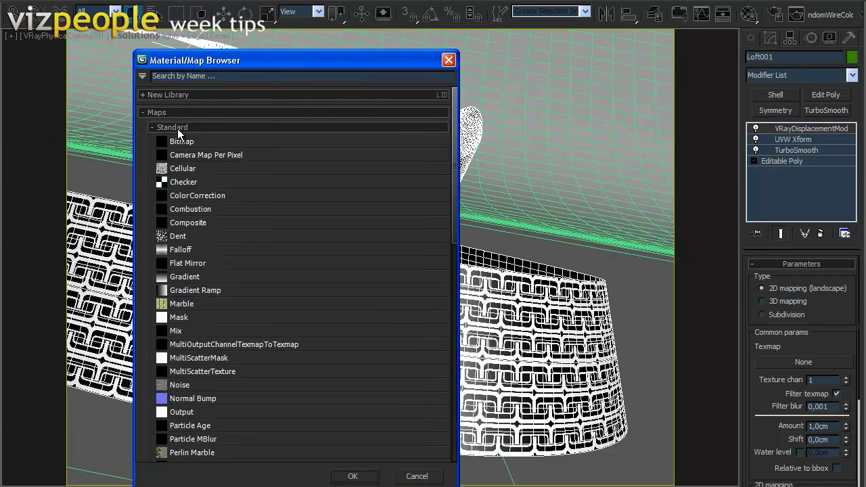
double_click(180, 141)
left_click(181, 129)
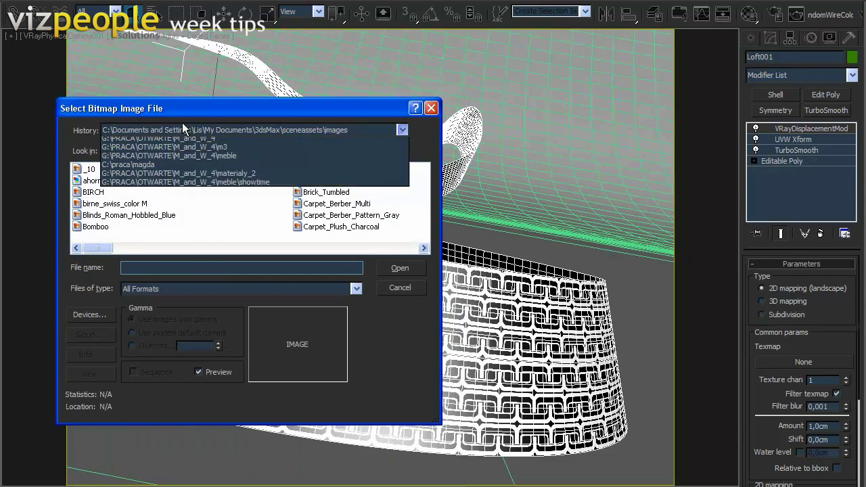
left_click(195, 152)
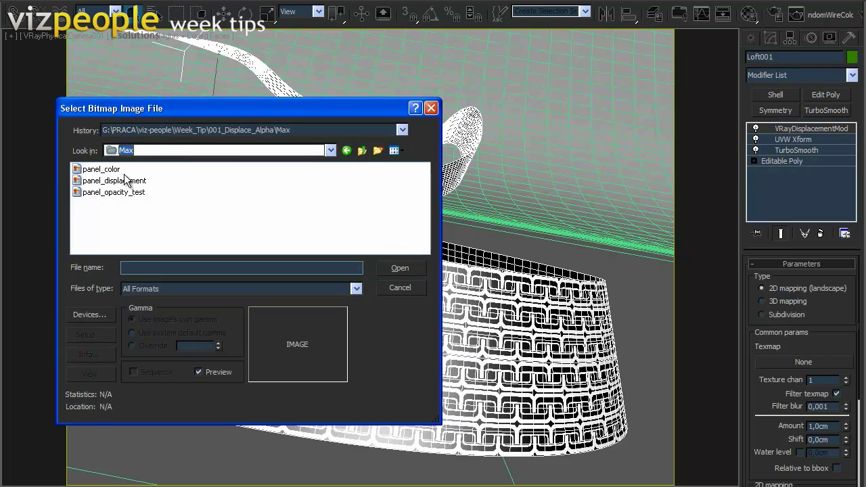
left_click(129, 180)
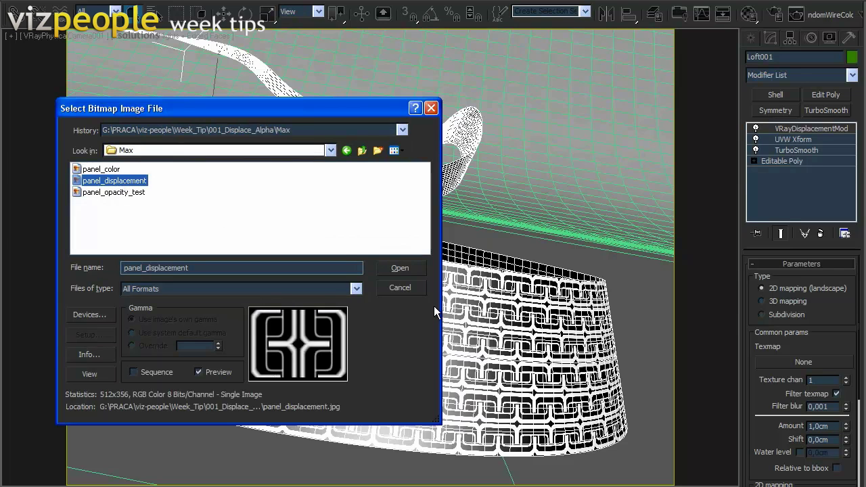
left_click(402, 269)
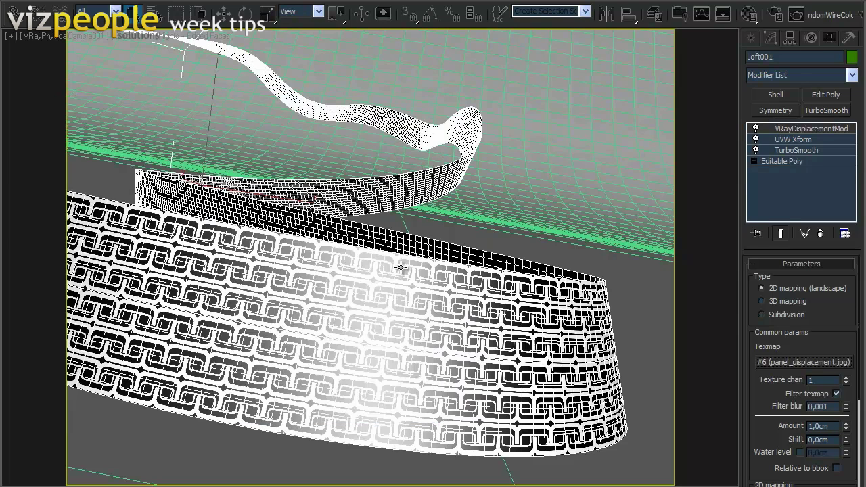
- Set the displacement Amount to 0,4cm
double_click(825, 427)
type("0,4")
key("Return")
- Render the camera view, bring the frame buffer into view, and enable Water level
left_click(353, 2)
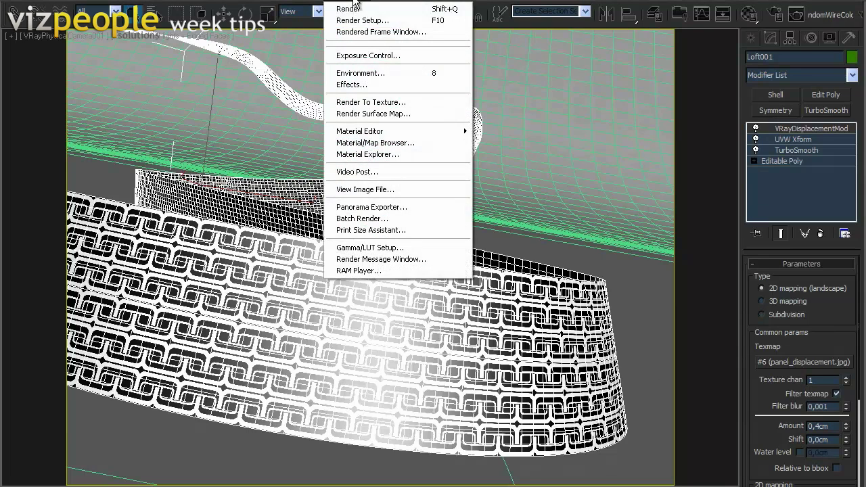
left_click(352, 8)
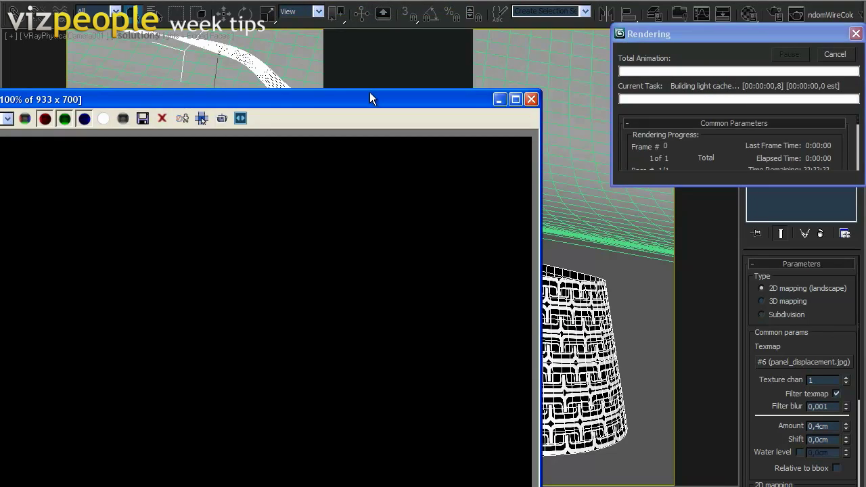
left_click_drag(370, 99, 530, 0)
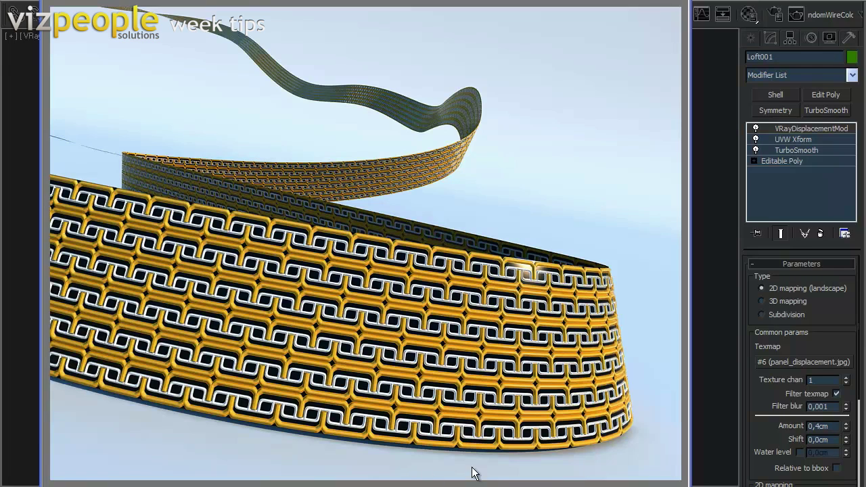
left_click(800, 453)
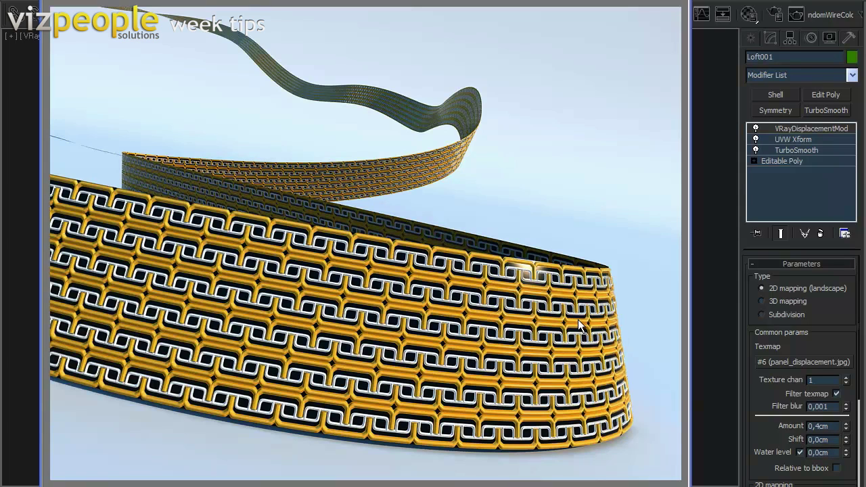
- Set the displacement water level to 0,05cm
key("BackSpace")
key("BackSpace")
type("5")
key("Return")
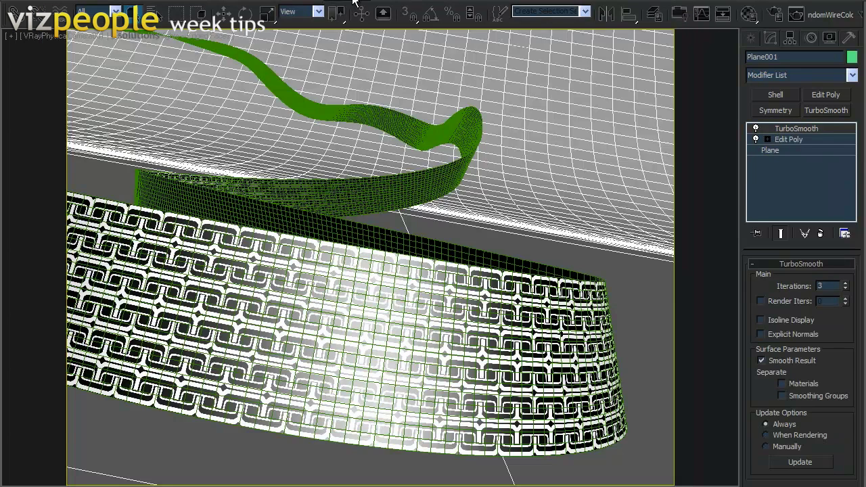
- Re-render the ribbon, inspect the gold lattice in the frame buffer, and return to the scene
left_click(348, 3)
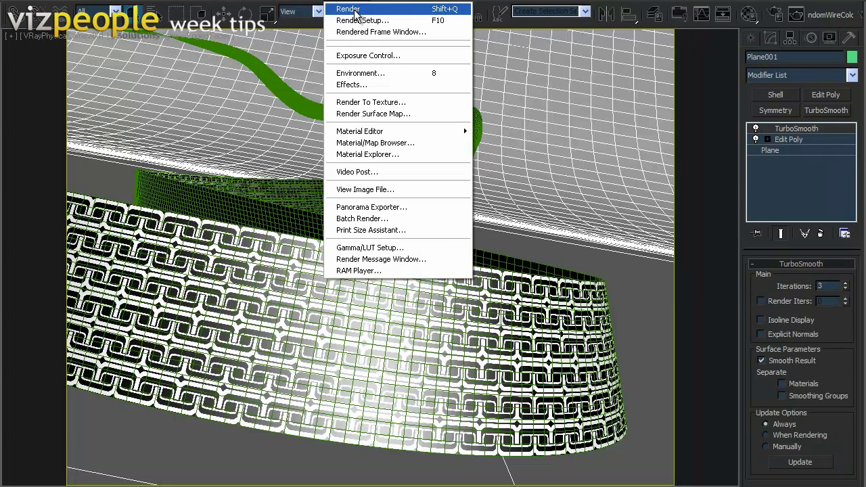
left_click(352, 8)
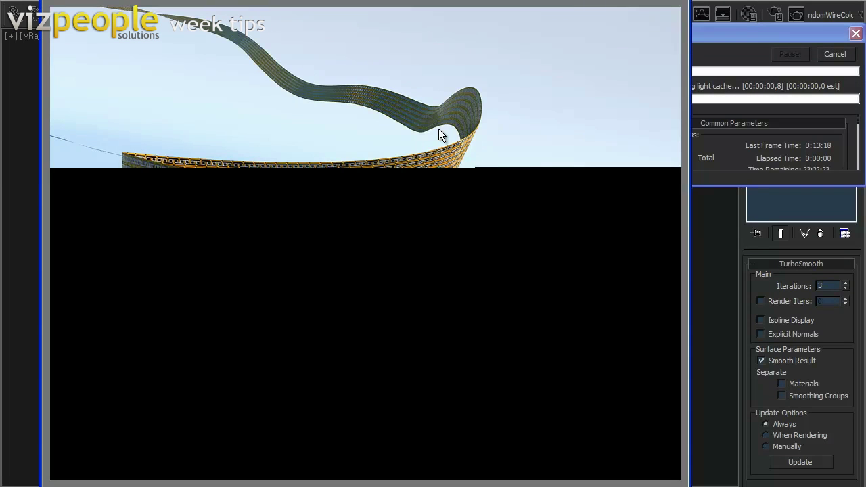
left_click(759, 34)
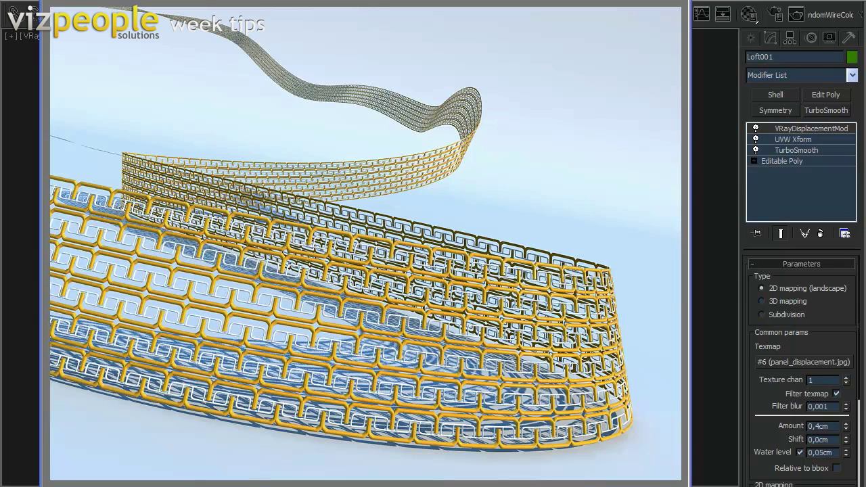
scroll(589, 263, "up", 3)
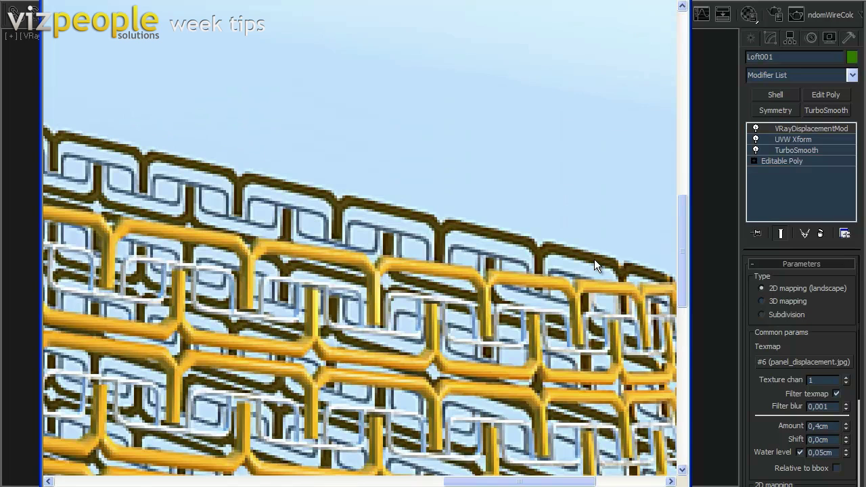
middle_click_drag(594, 265, 500, 265)
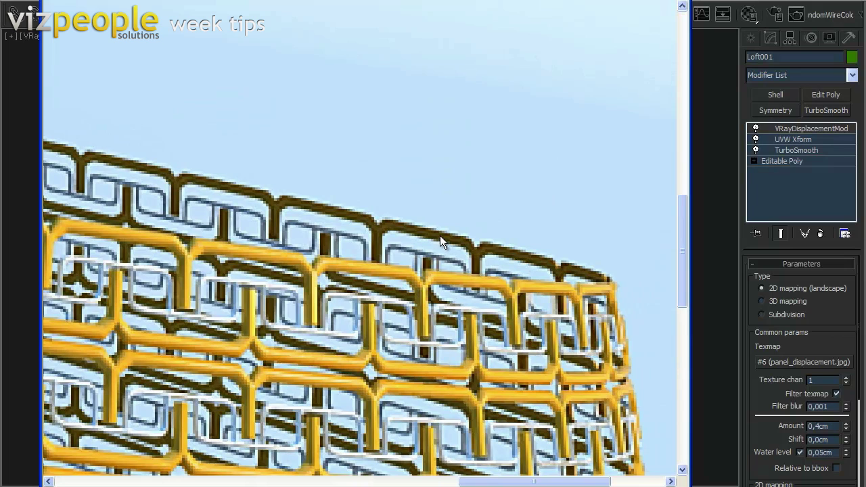
scroll(428, 268, "down", 4)
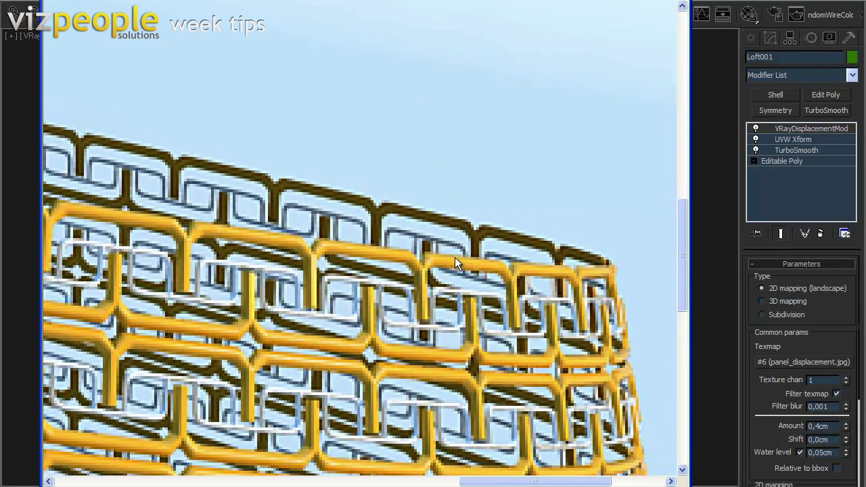
scroll(455, 263, "down", 2)
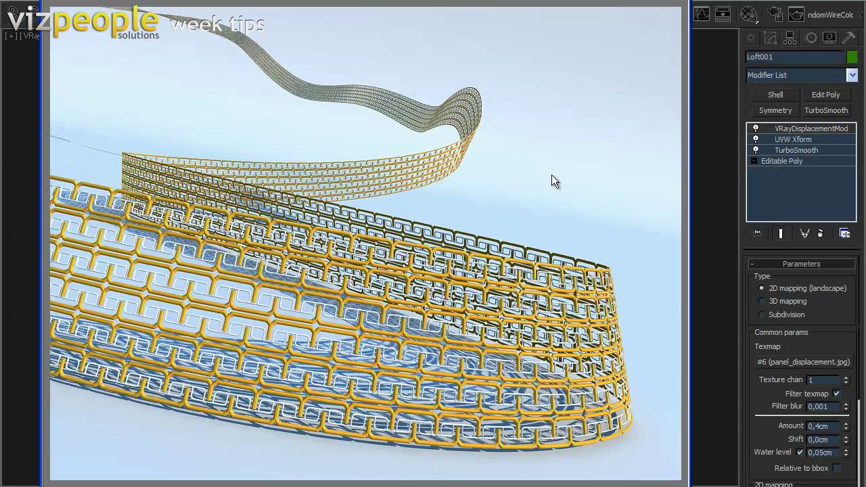
left_click(691, 2)
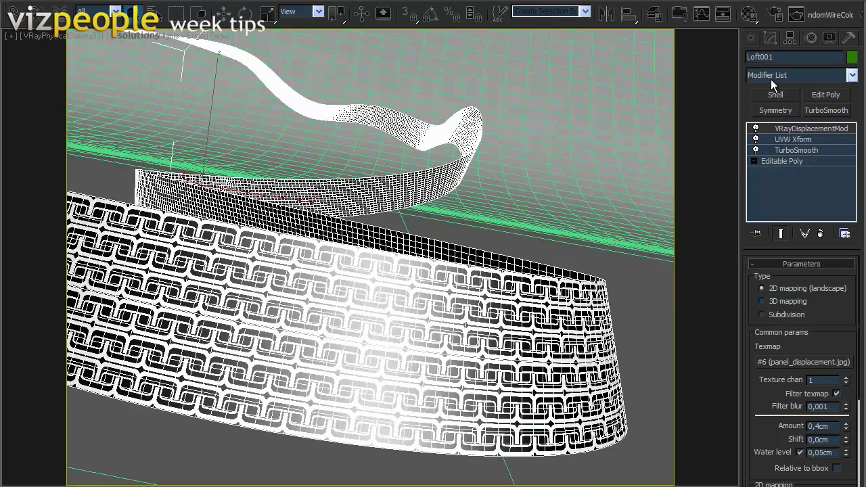
- Rename Loft001 to Front and clone it as a copy named Back
left_click(775, 58)
type("Front")
left_click(46, 2)
left_click(60, 78)
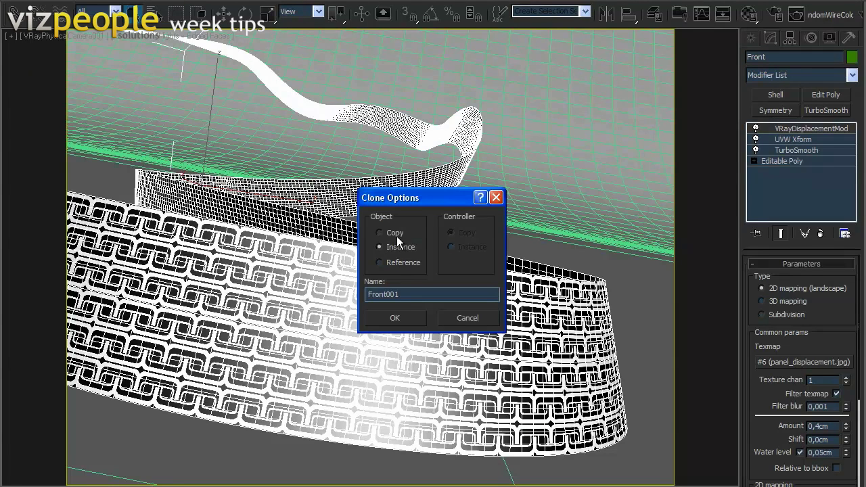
double_click(412, 293)
type("Back")
left_click(399, 318)
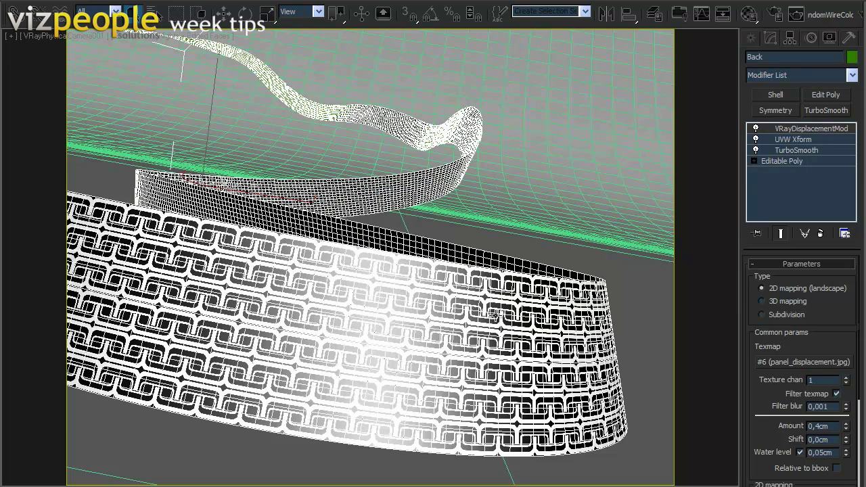
- Select all 1376 polygons of Back's Editable Poly, then return to VRayDisplacementMod
left_click(791, 164)
left_click(817, 279)
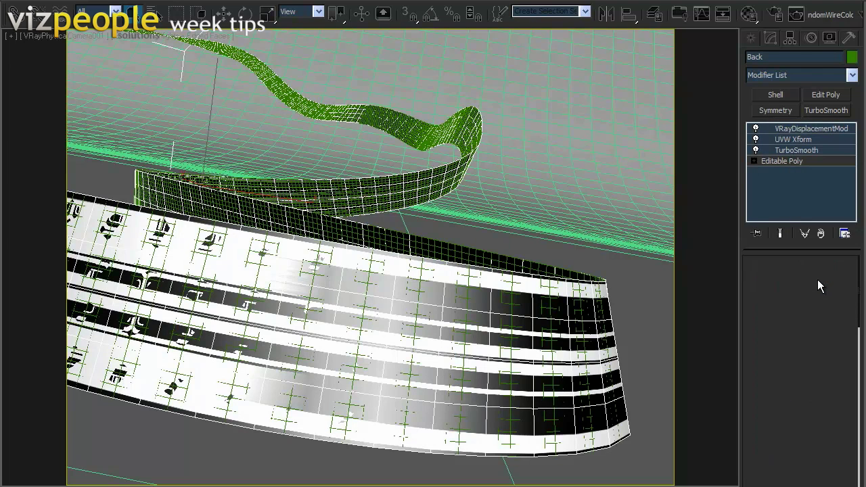
key("ctrl+a")
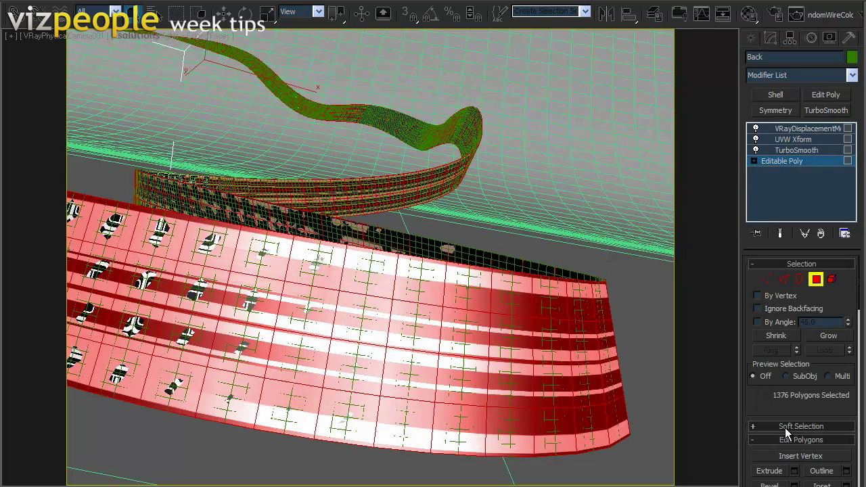
key("F2")
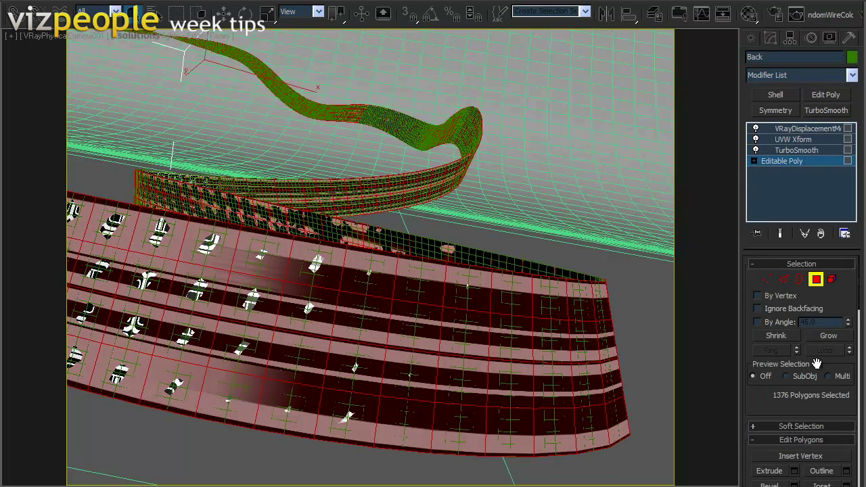
left_click(816, 279)
left_click(812, 130)
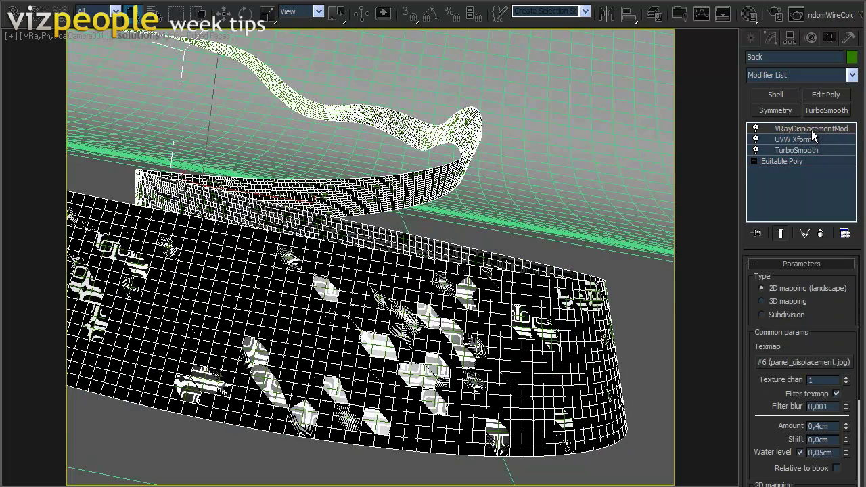
- Re-render the camera view and zoom into the frame buffer to check for white strands
left_click(749, 38)
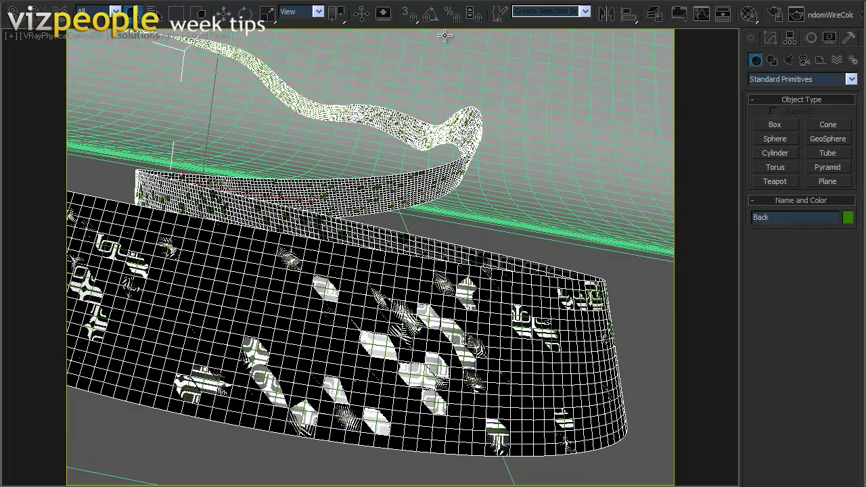
left_click(352, 2)
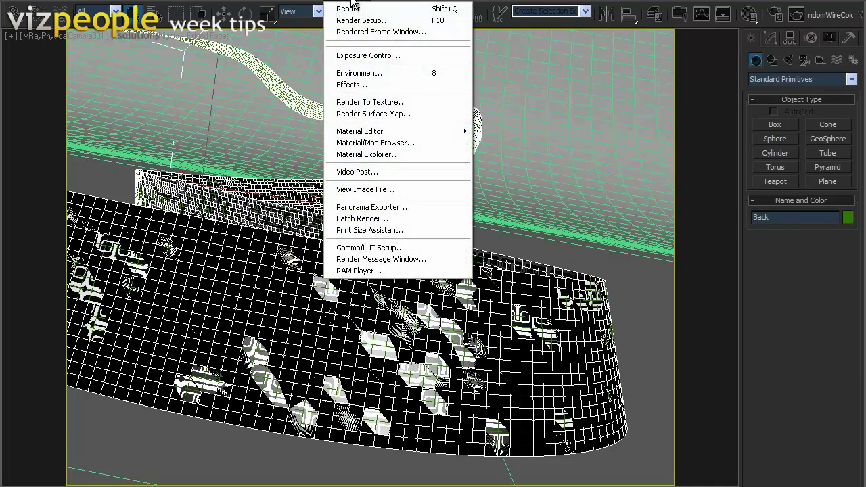
left_click(349, 9)
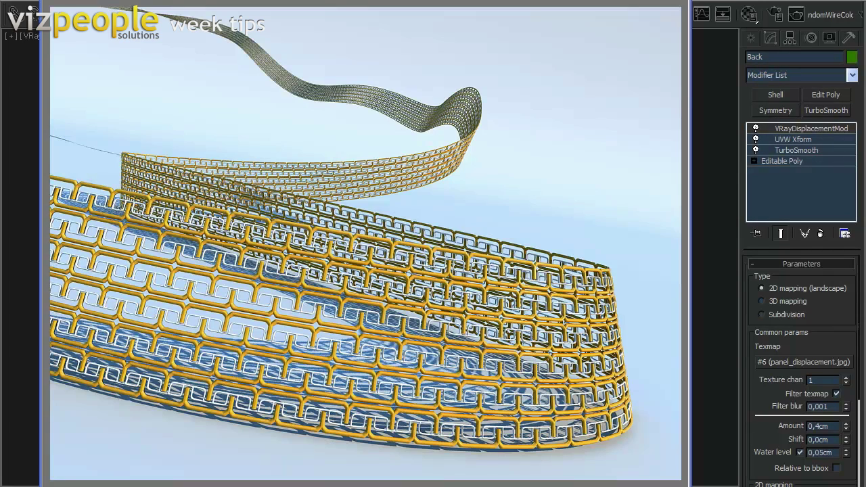
scroll(580, 359, "up", 4)
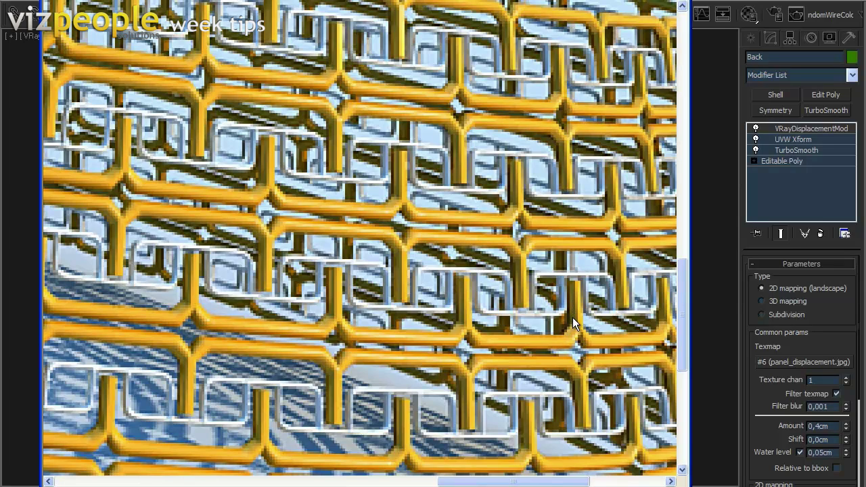
scroll(490, 348, "down", 4)
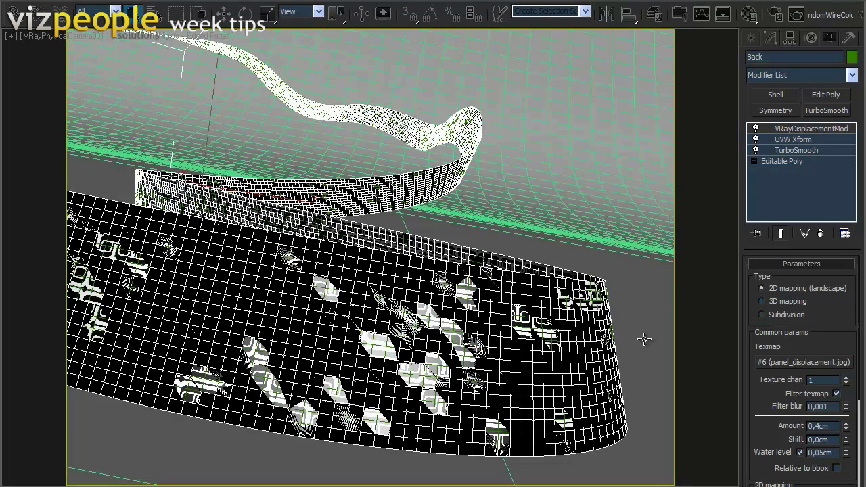
- Give Back a Push modifier of -0,05cm placed below VRayDisplacementMod
left_click(852, 76)
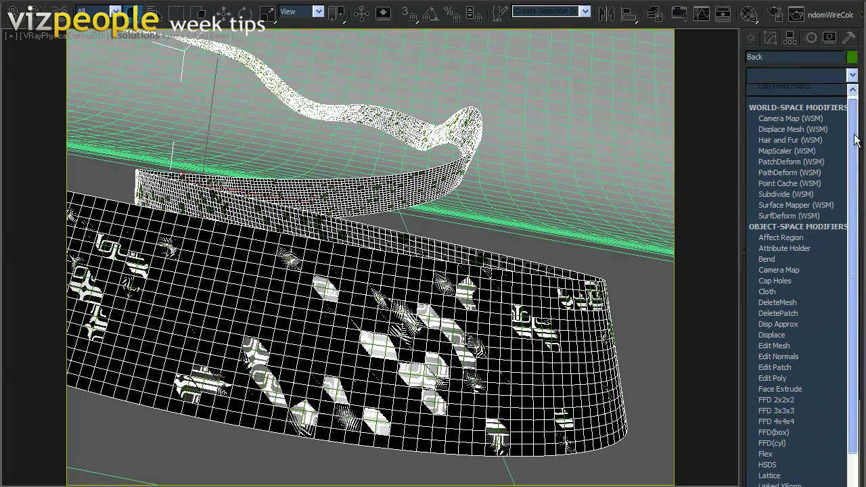
scroll(815, 298, "down", 10)
left_click(820, 368)
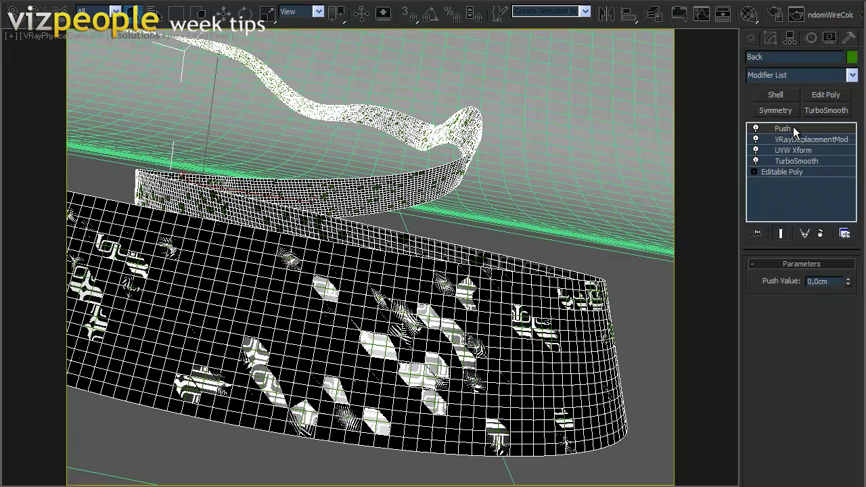
left_click_drag(796, 130, 803, 153)
left_click(820, 282)
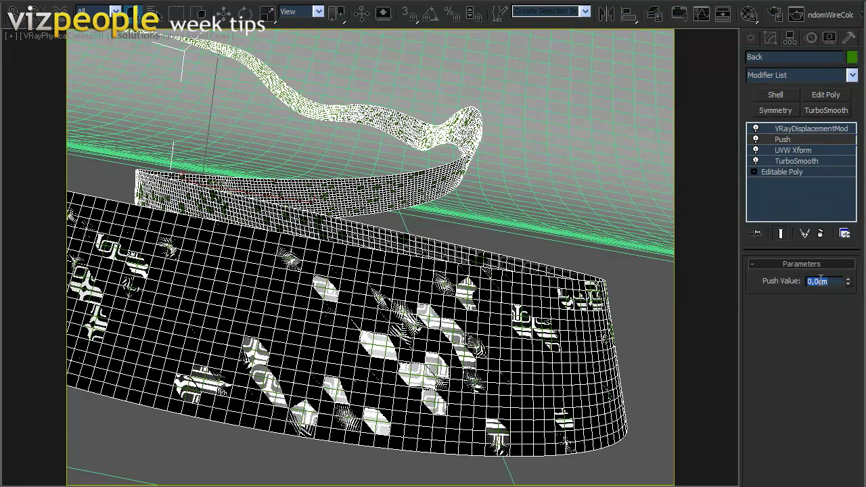
type("-0,05")
key("Return")
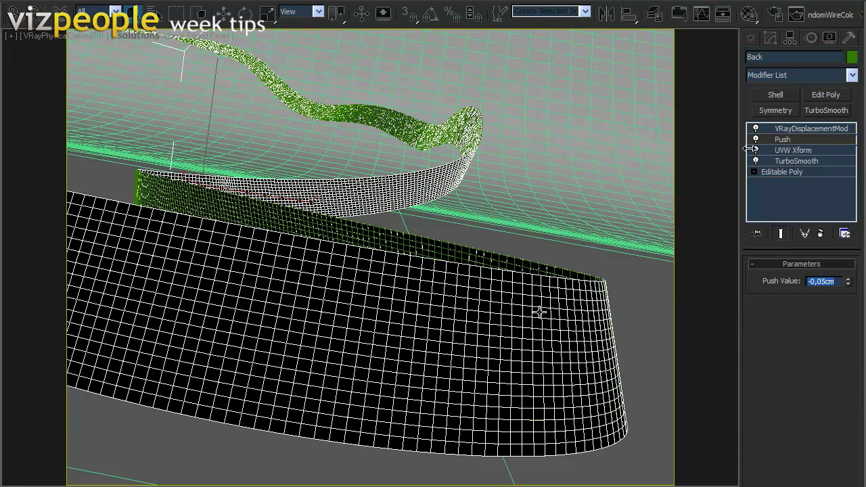
- Give Front the same -0,05cm Push modifier beneath its VRayDisplacementMod
left_click(540, 311)
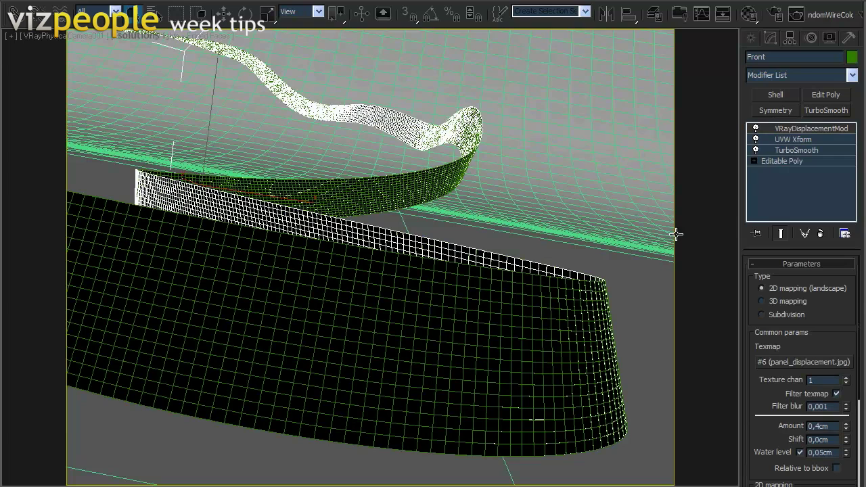
left_click(852, 75)
scroll(854, 115, "down", 10)
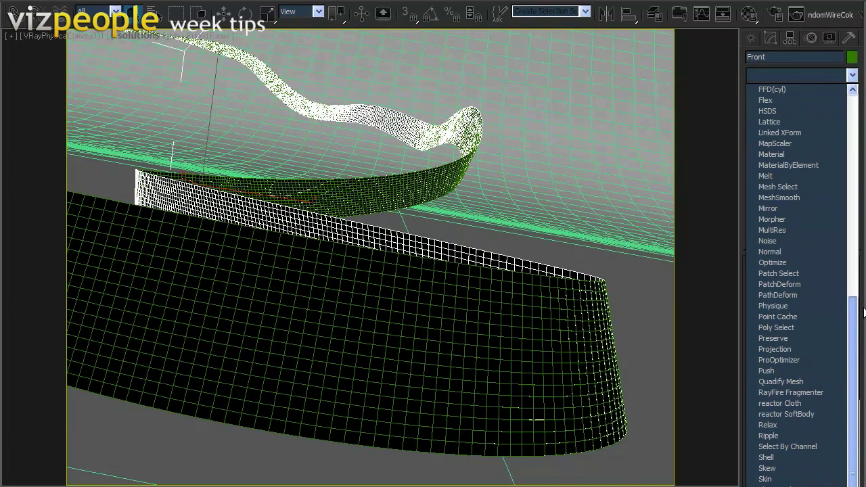
left_click(792, 364)
left_click_drag(794, 127, 782, 150)
left_click(821, 281)
type("-0,05")
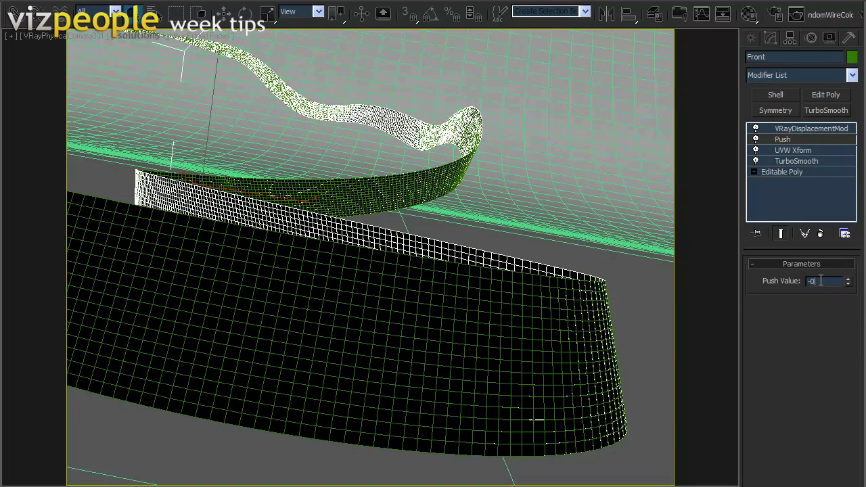
key("Return")
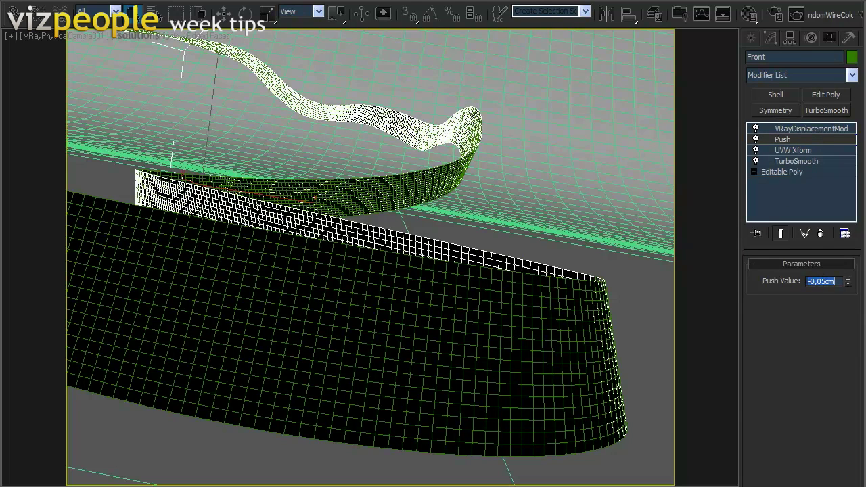
- Render the scene with both pushed Front and Back ribbons
left_click(360, 2)
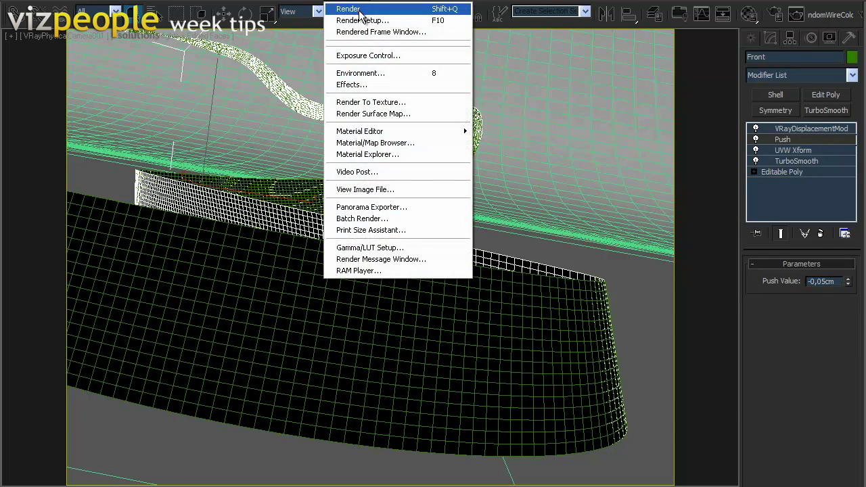
left_click(359, 10)
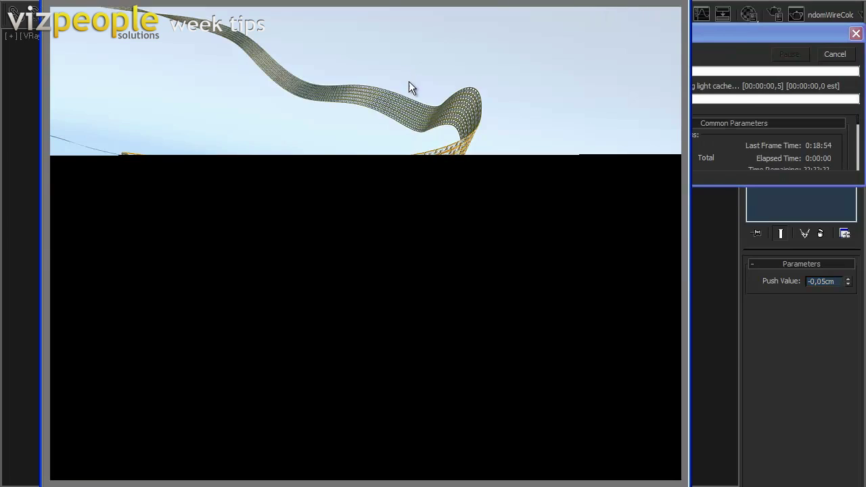